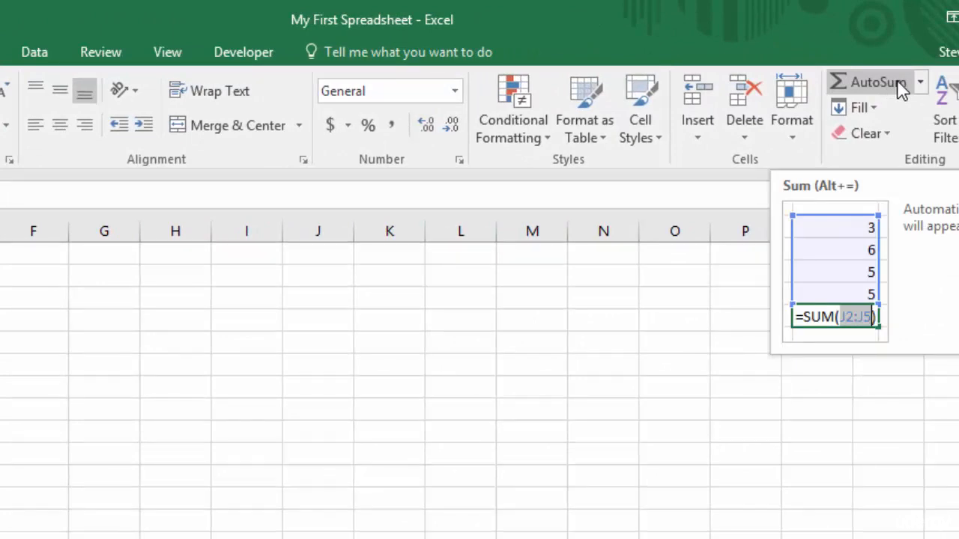
# Total the numbers in A1:A5 in cell A6 with AutoSum and inspect the cell's formula.
pyautogui.click(901, 88)
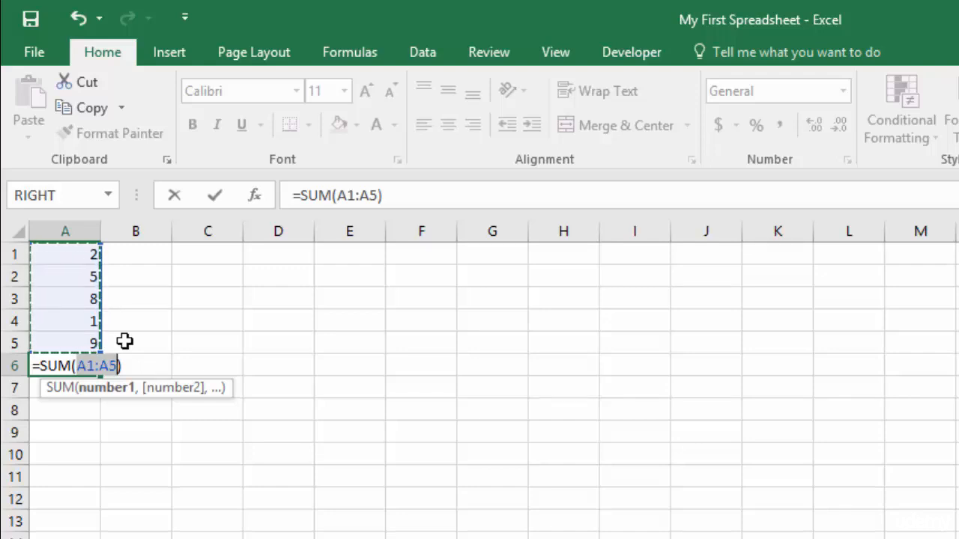
pyautogui.press('Return')
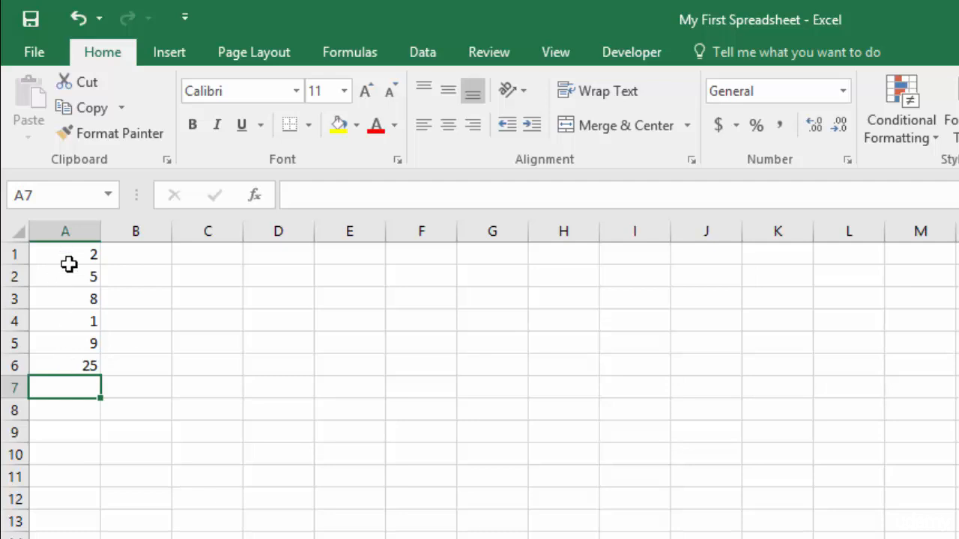
pyautogui.click(61, 364)
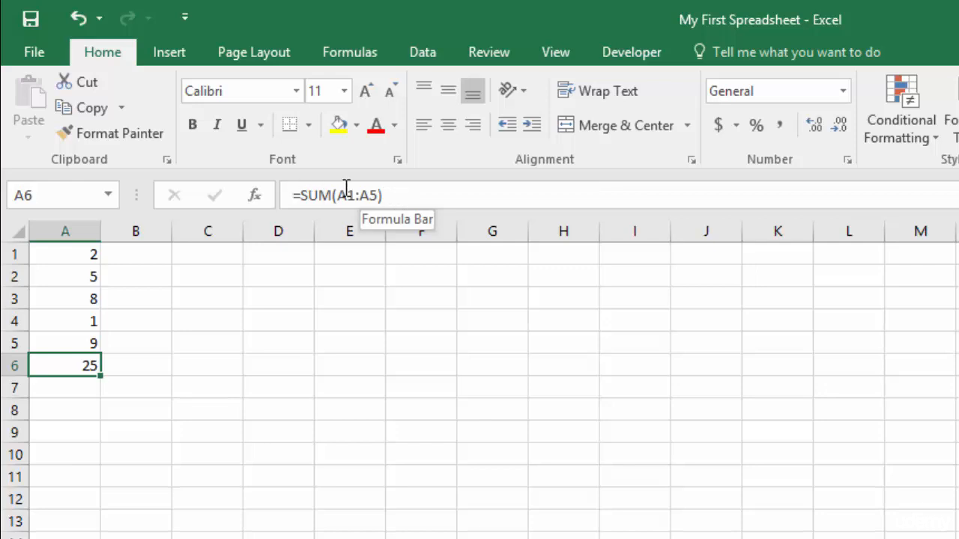
pyautogui.doubleClick(78, 364)
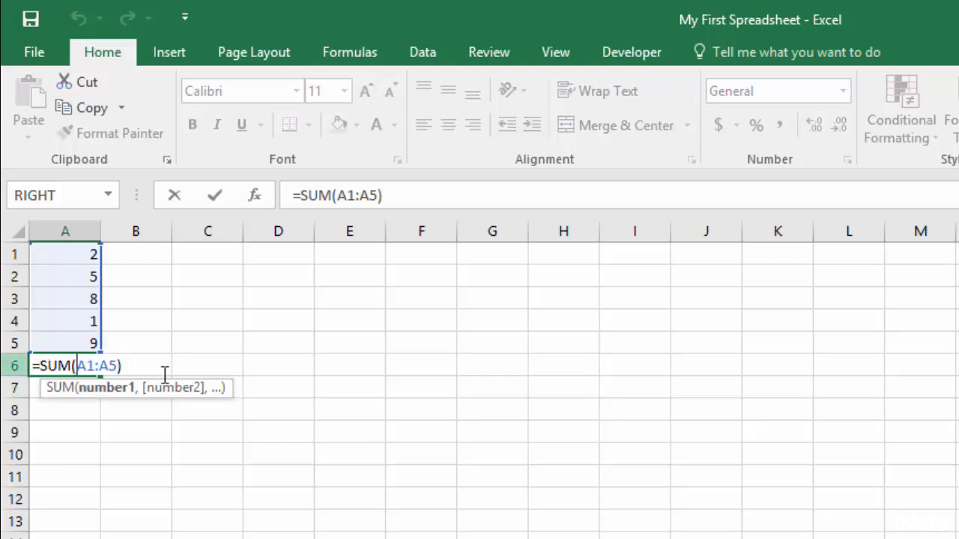
pyautogui.press('Return')
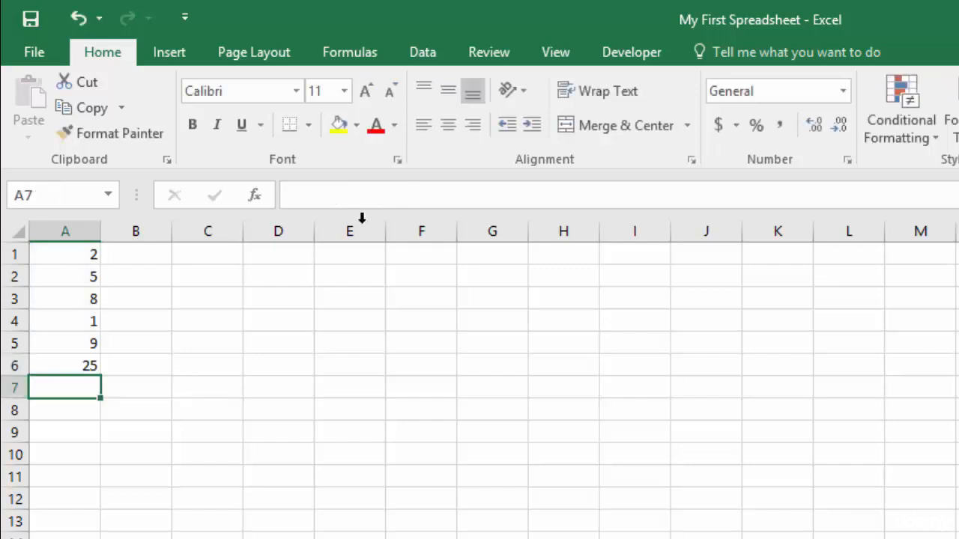
pyautogui.click(77, 367)
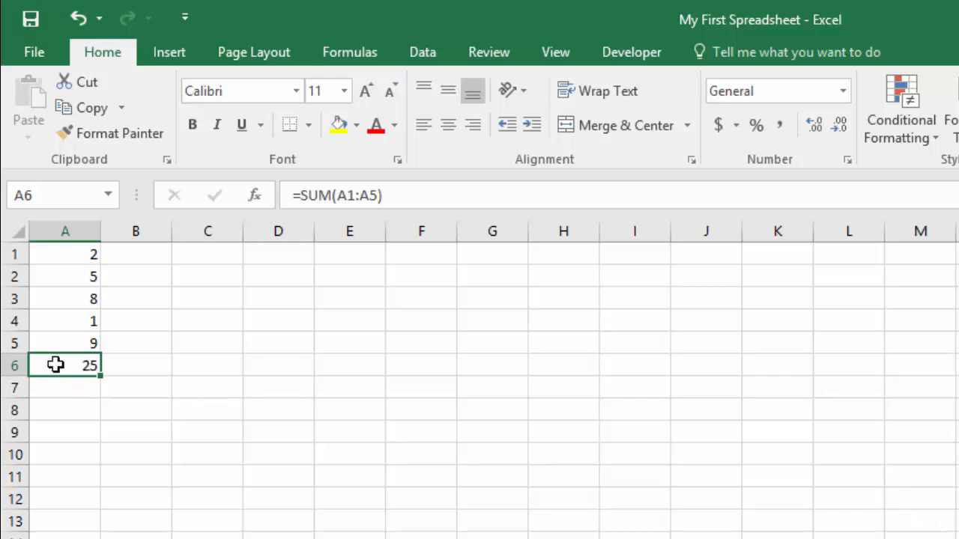
# Delete the AutoSum formula from cell A6.
pyautogui.click(120, 347)
pyautogui.click(65, 371)
pyautogui.press('Delete')
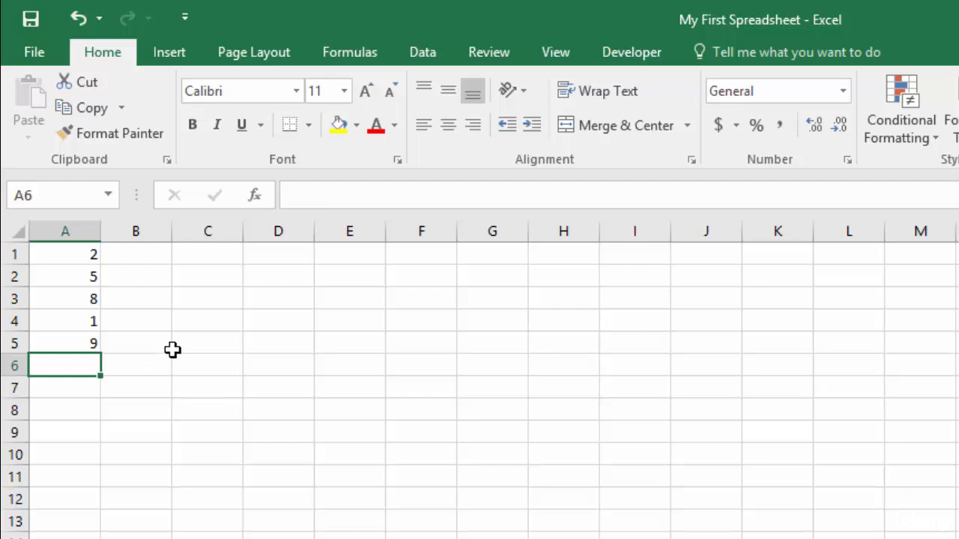
# Insert the SUM function from the Math & Trig category into cell A6.
pyautogui.click(358, 62)
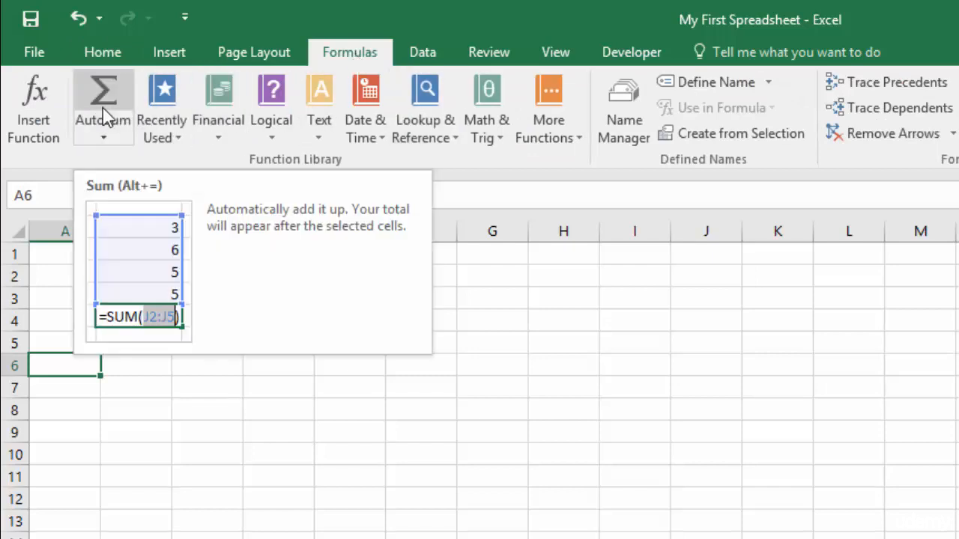
pyautogui.click(161, 110)
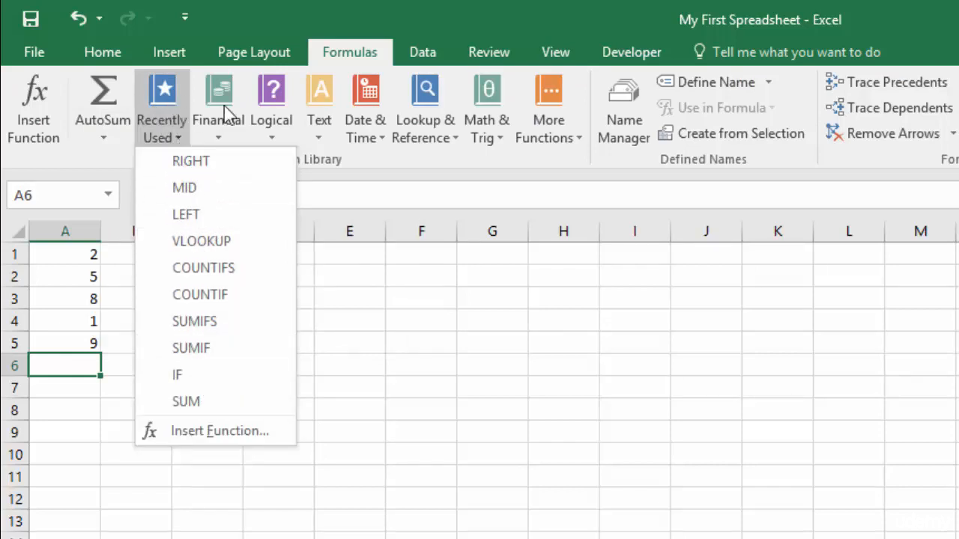
pyautogui.click(487, 105)
pyautogui.moveTo(632, 206); pyautogui.dragTo(650, 522)
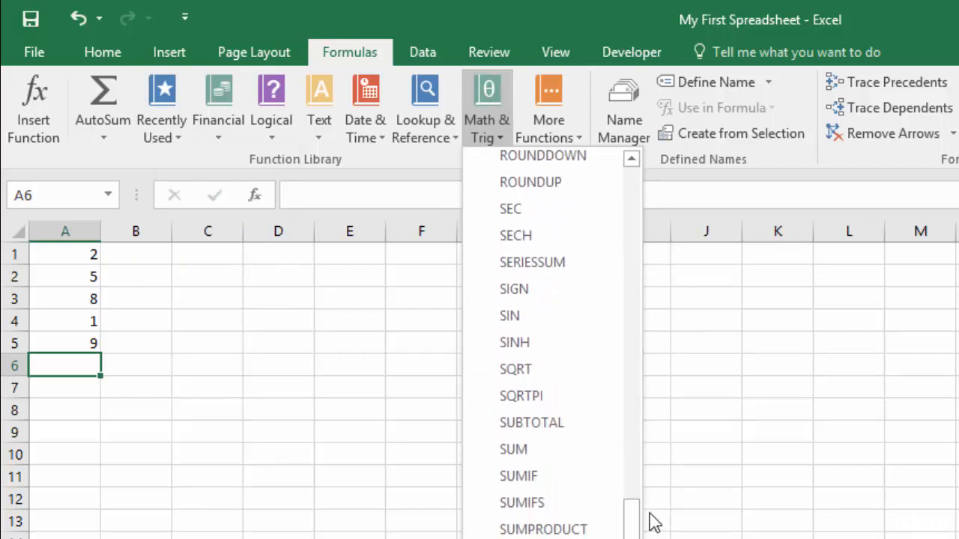
pyautogui.click(535, 449)
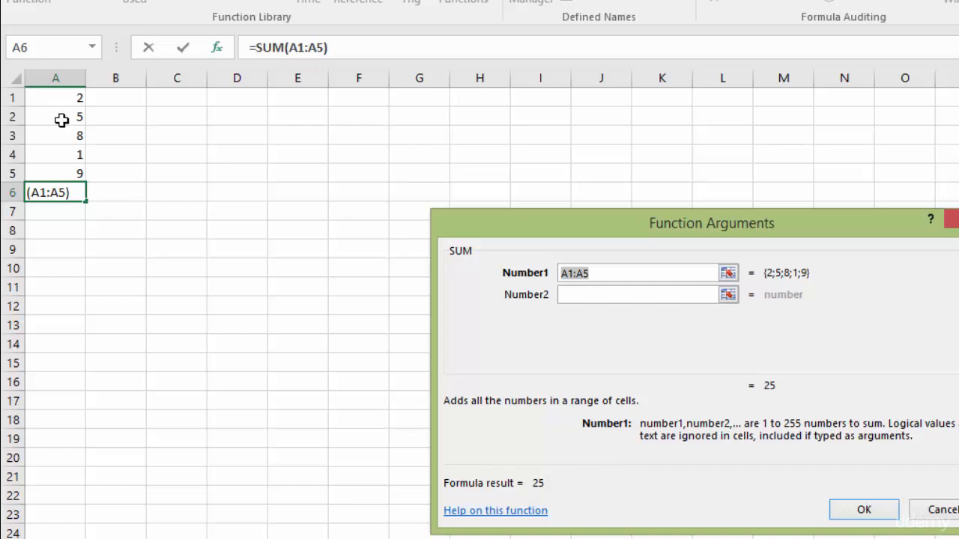
# Set the SUM function's Number1 argument to A1:A5 and accept the function arguments.
pyautogui.click(58, 97)
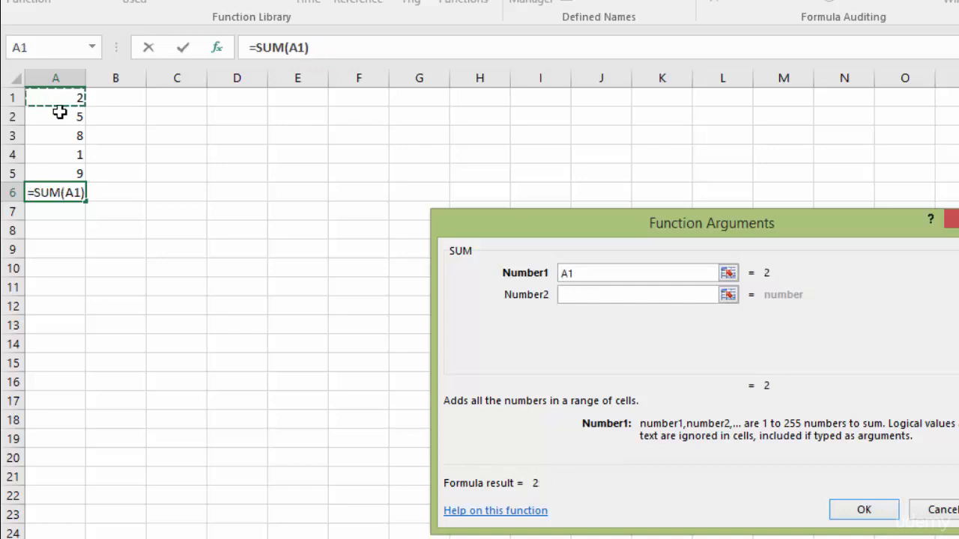
pyautogui.click(60, 117)
pyautogui.moveTo(59, 96); pyautogui.dragTo(58, 117)
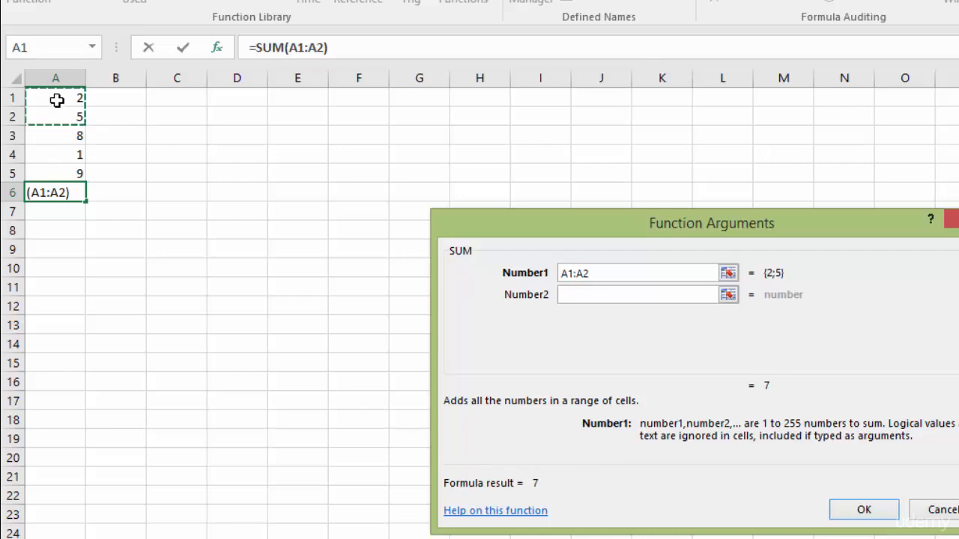
pyautogui.moveTo(57, 98); pyautogui.dragTo(62, 173)
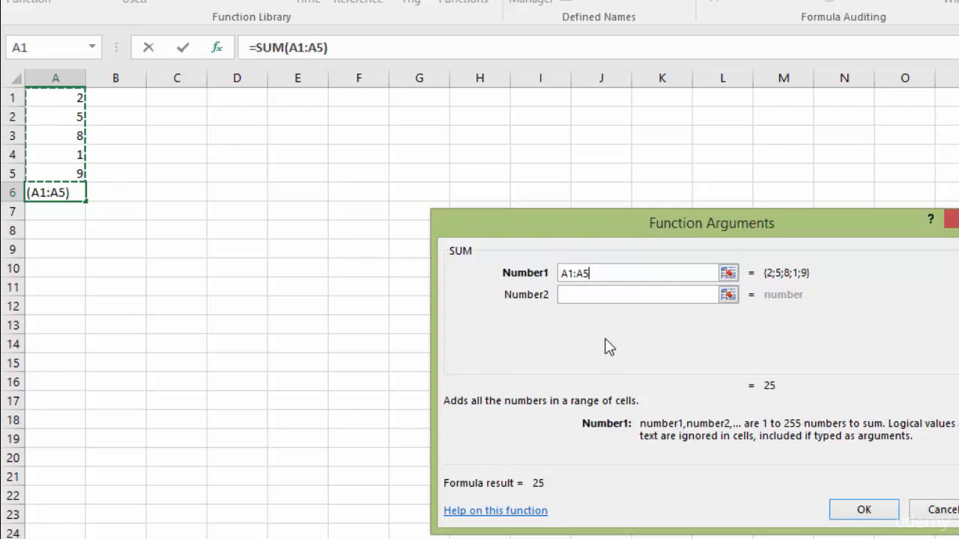
pyautogui.press('BackSpace')
pyautogui.press('BackSpace')
pyautogui.write('A5')
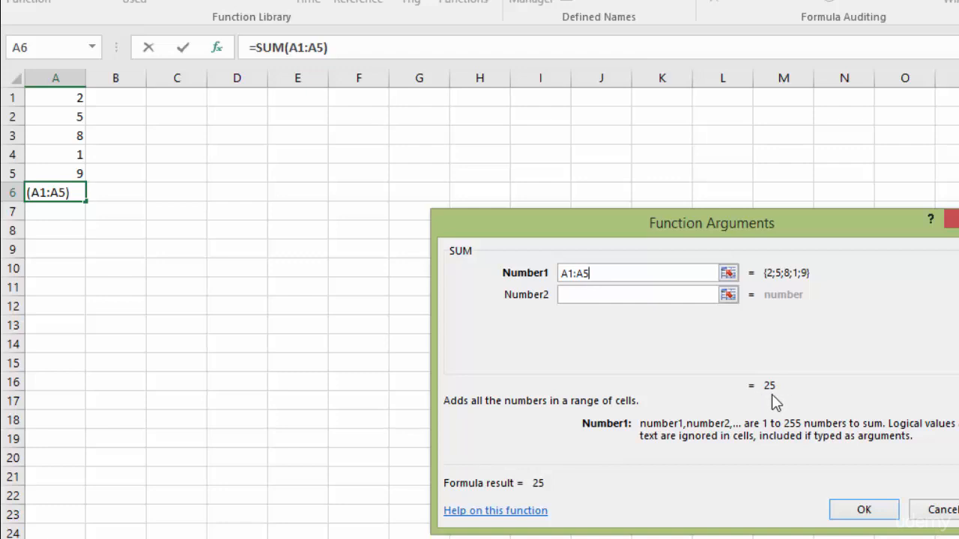
pyautogui.click(878, 514)
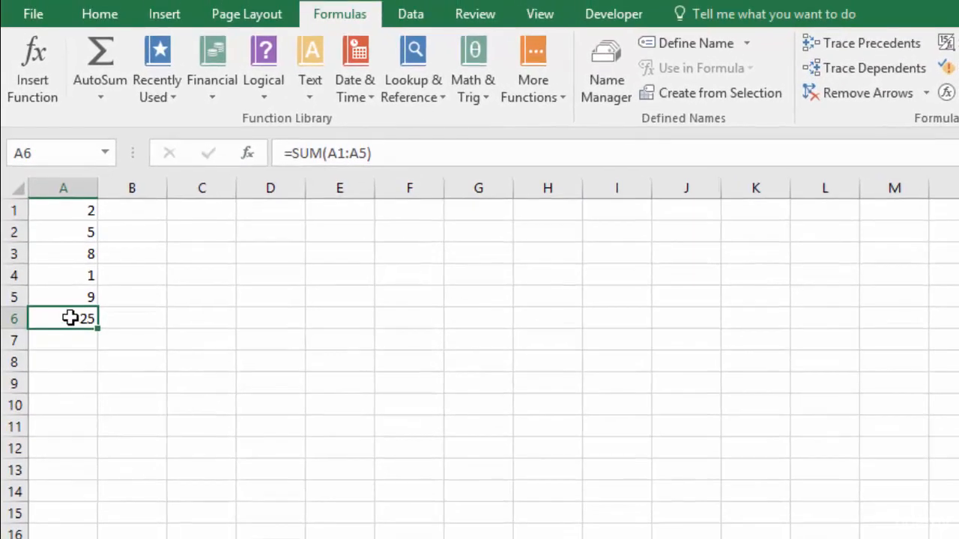
# Check the formula in cell A6 and clear the cell's contents.
pyautogui.doubleClick(71, 300)
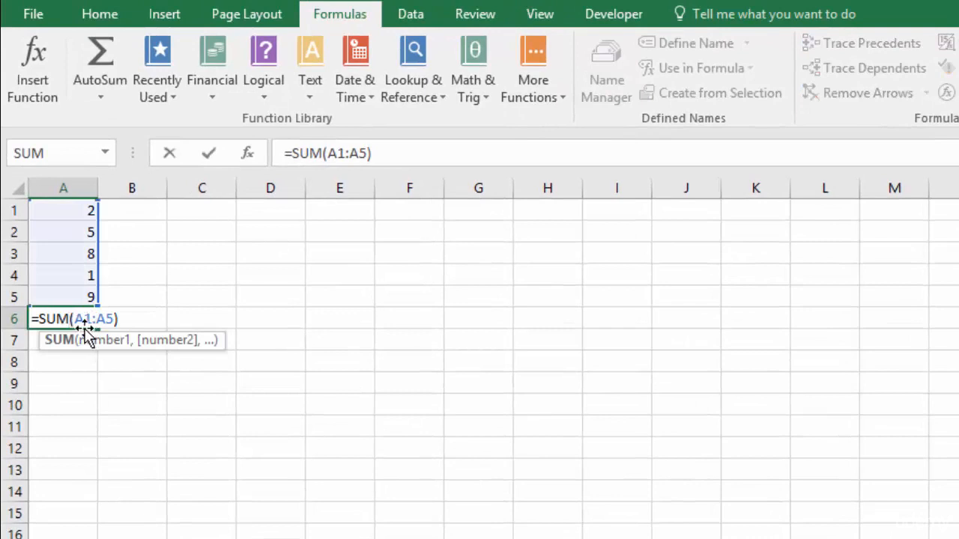
pyautogui.press('Escape')
pyautogui.press('BackSpace')
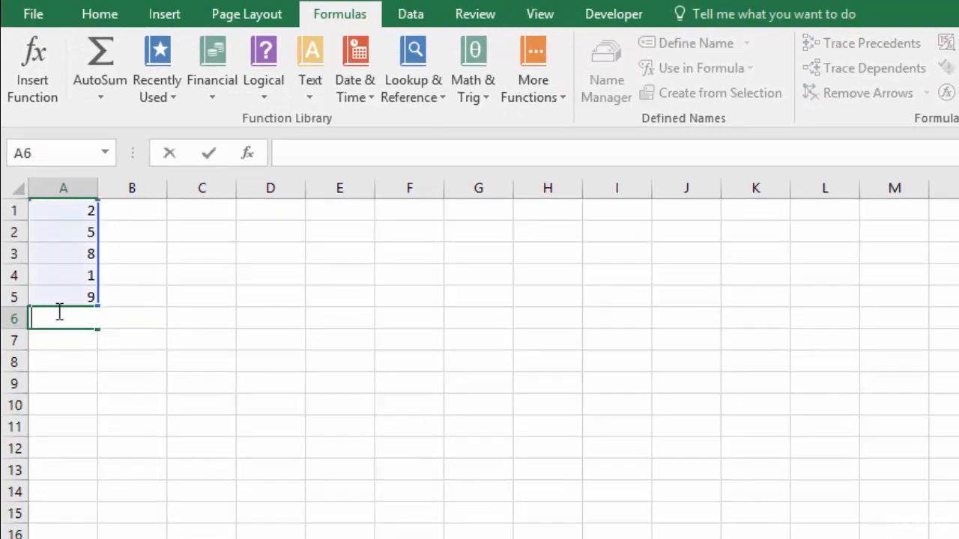
pyautogui.press('Escape')
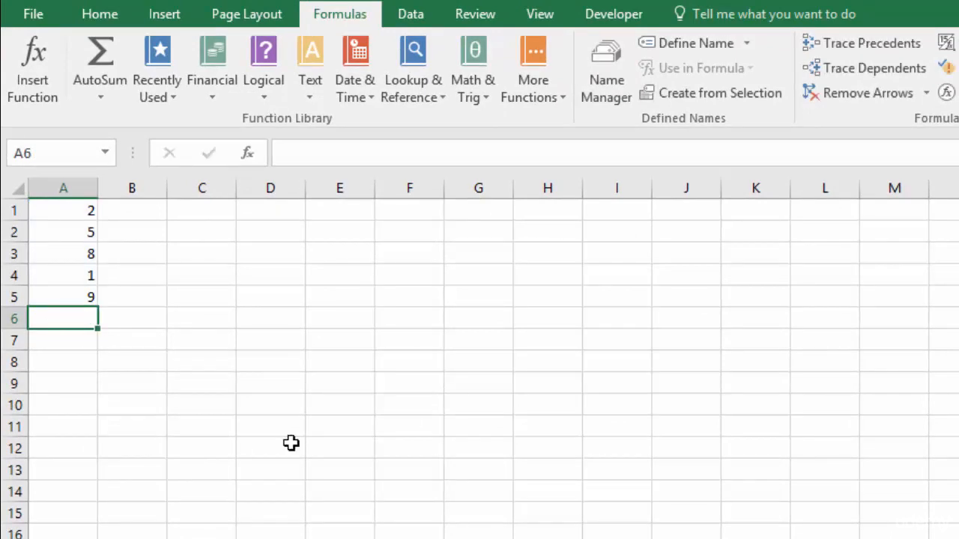
# Begin a formula in cell A6 and insert the suggested SUM function.
pyautogui.write('=')
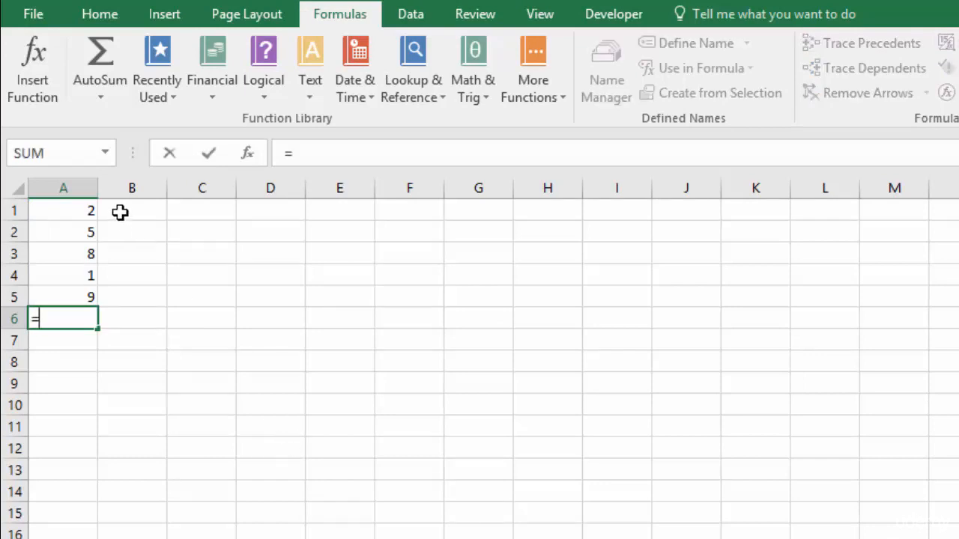
pyautogui.click(106, 154)
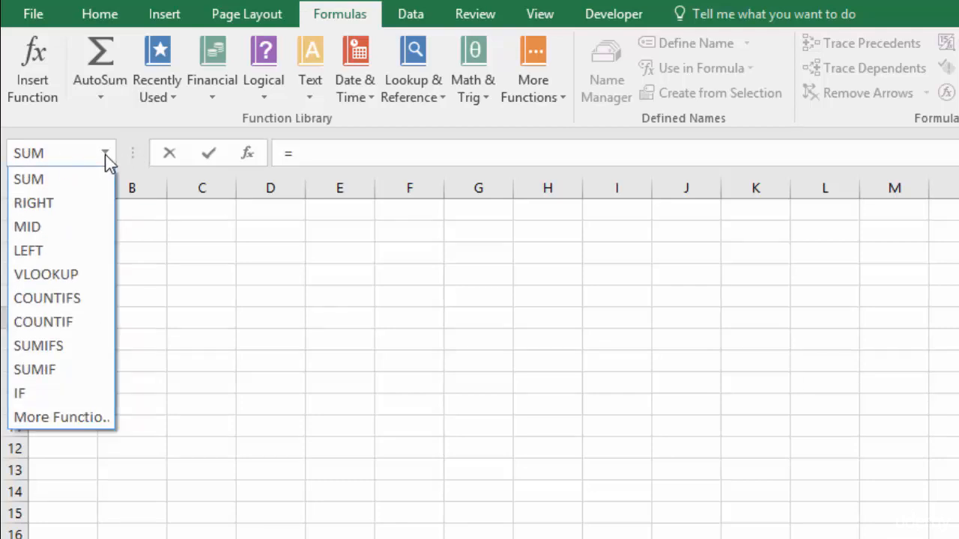
pyautogui.click(106, 156)
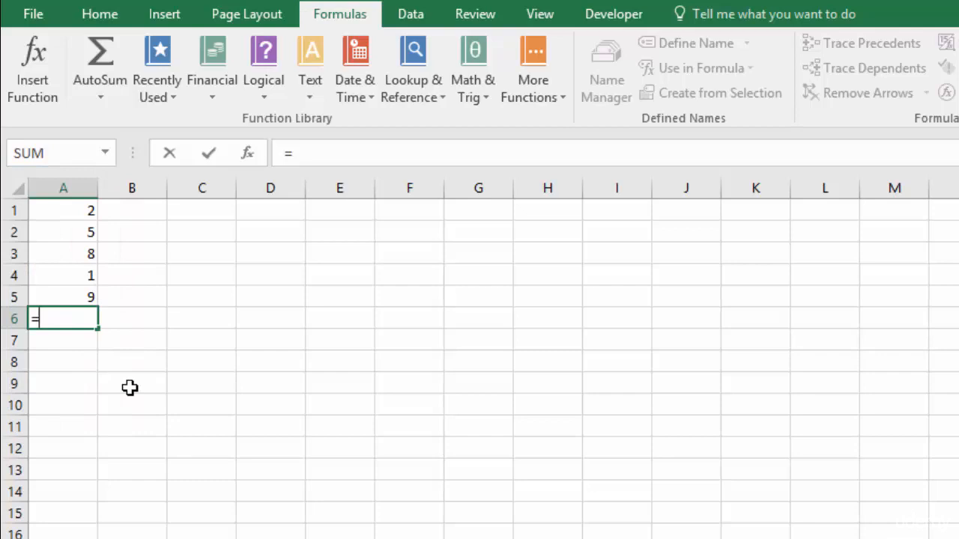
pyautogui.write('sum')
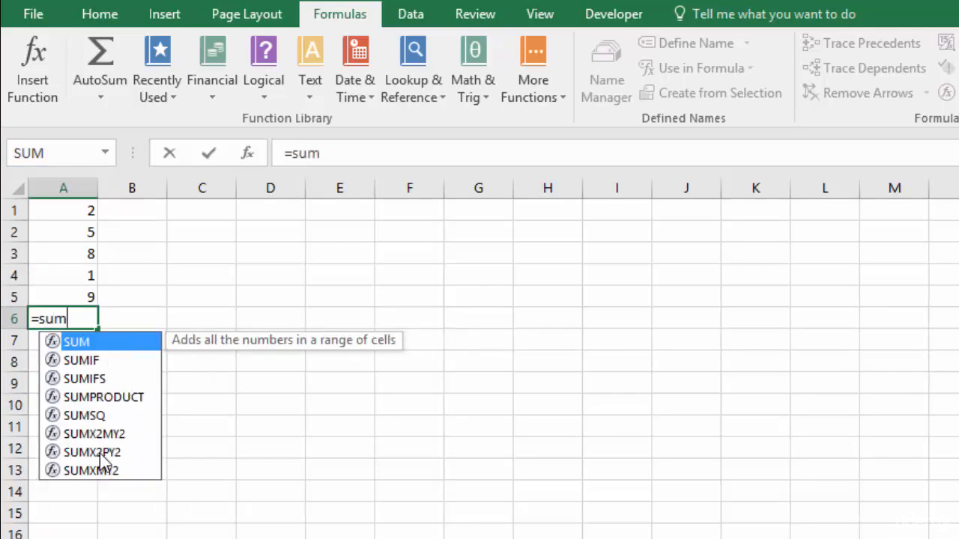
pyautogui.doubleClick(91, 342)
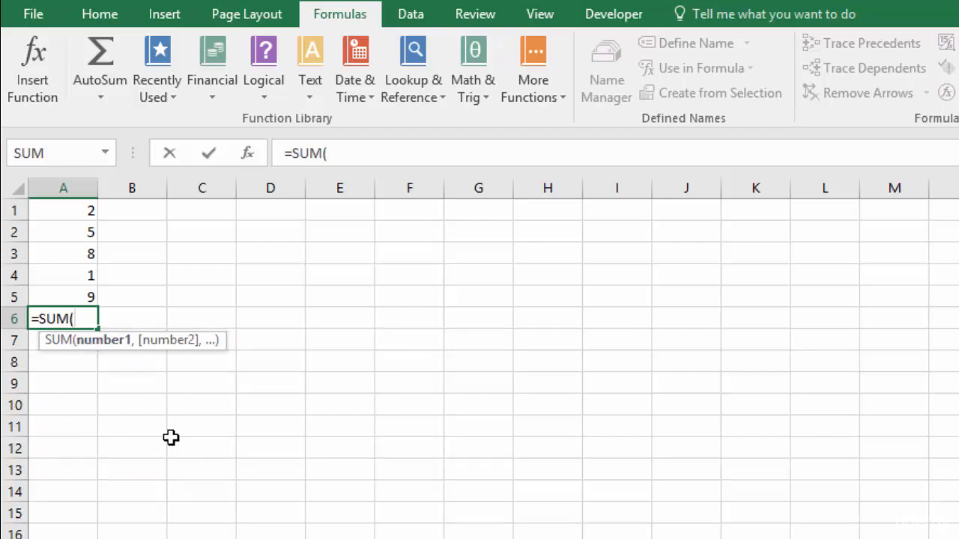
# Try entering A1:A5 manually as the SUM argument, and remove the range again.
pyautogui.write('a')
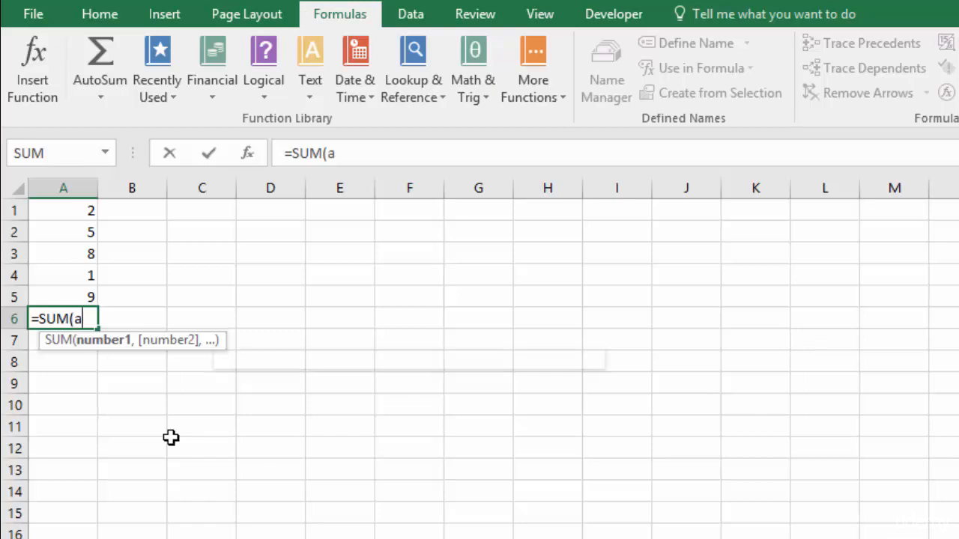
pyautogui.write('1:')
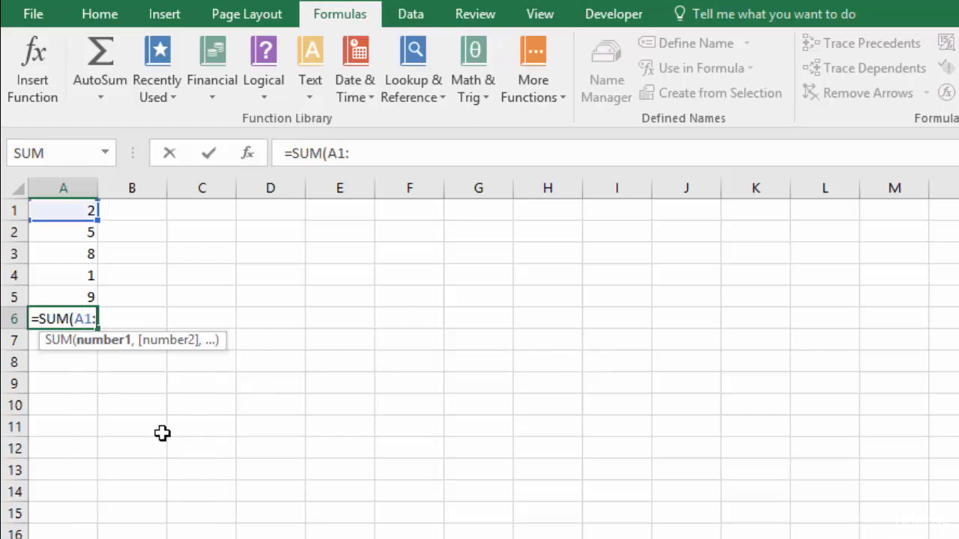
pyautogui.write('A5')
pyautogui.press('BackSpace')
pyautogui.press('BackSpace')
pyautogui.press('BackSpace')
pyautogui.press('BackSpace')
pyautogui.press('BackSpace')
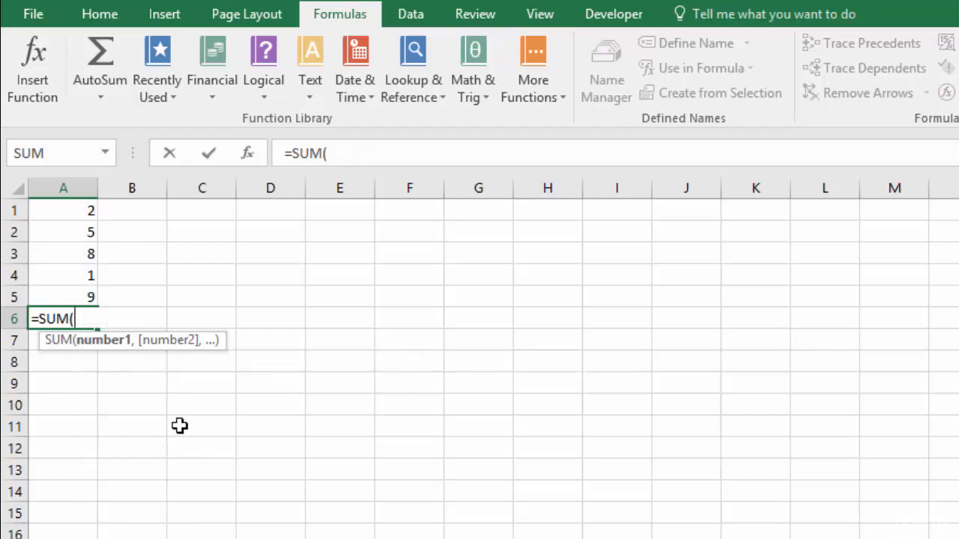
# Select cells A1:A5 on the sheet as the SUM range and complete the formula in A6.
pyautogui.moveTo(71, 210); pyautogui.dragTo(80, 304)
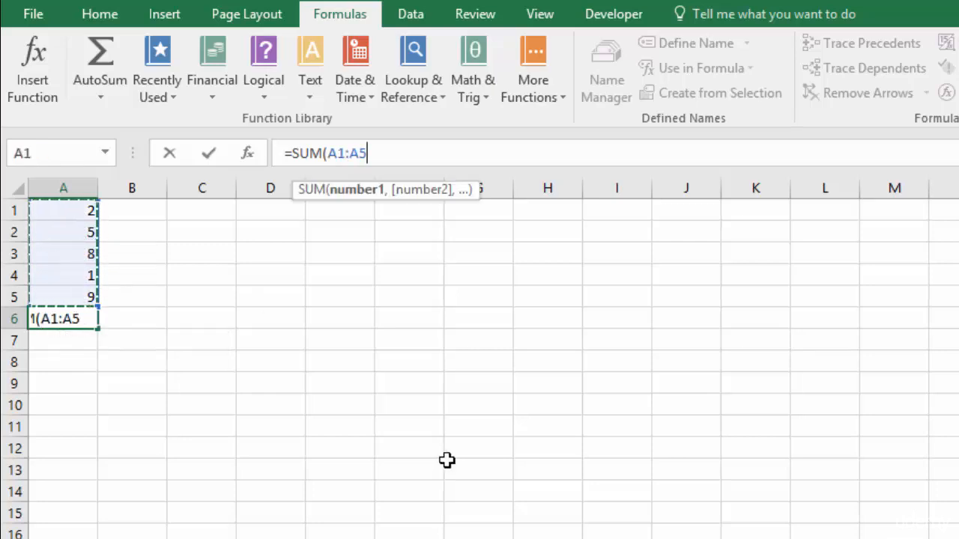
pyautogui.press('Return')
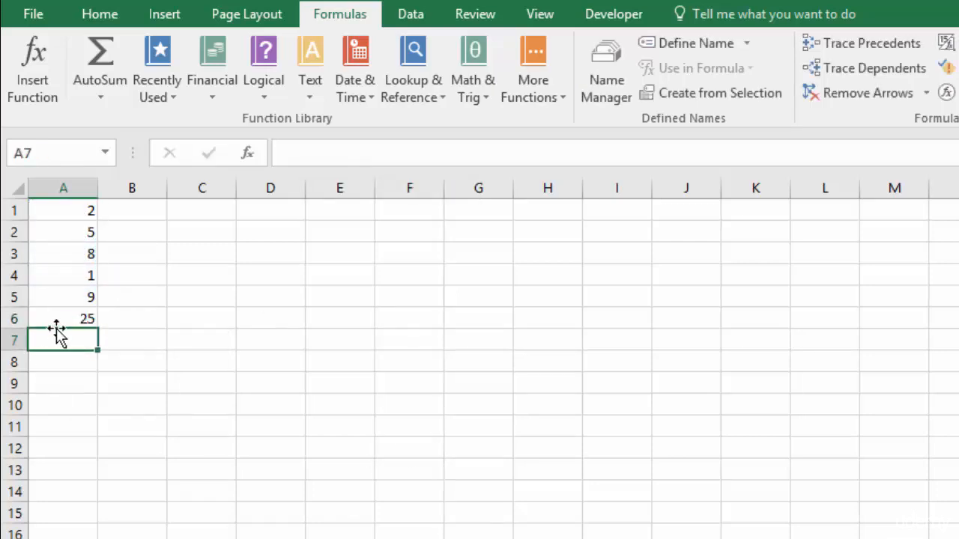
# Enter the numbers 6 in cell D1 and 5 in cell D2.
pyautogui.click(260, 229)
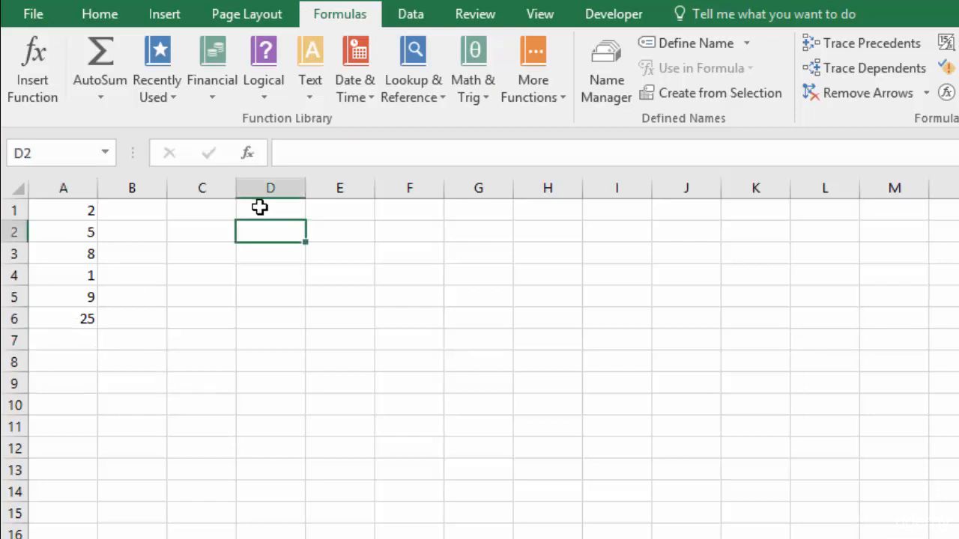
pyautogui.click(264, 211)
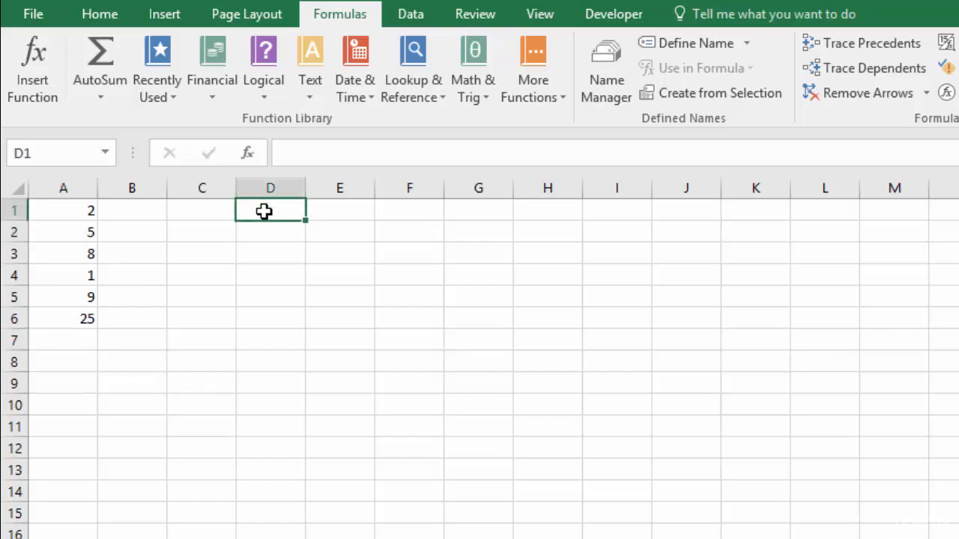
pyautogui.write('6')
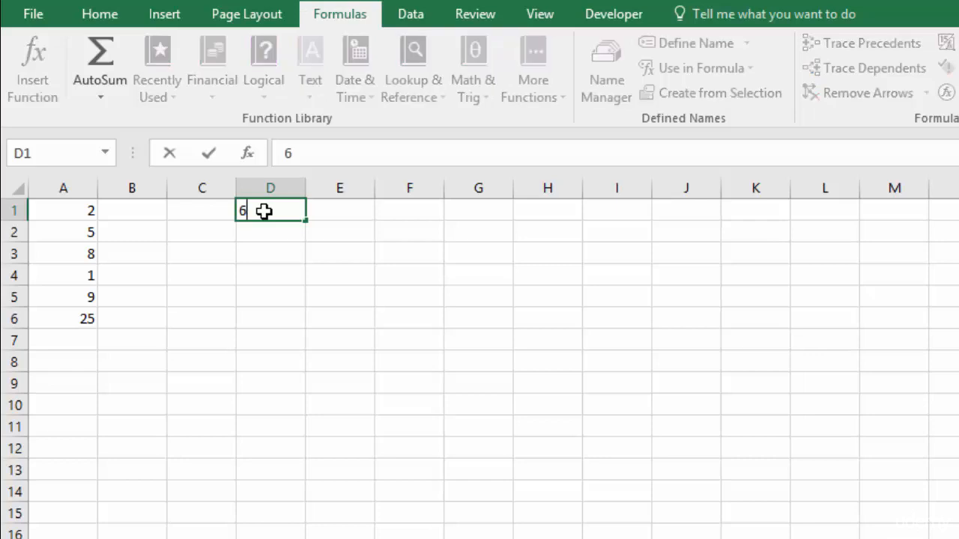
pyautogui.press('Return')
pyautogui.write('5')
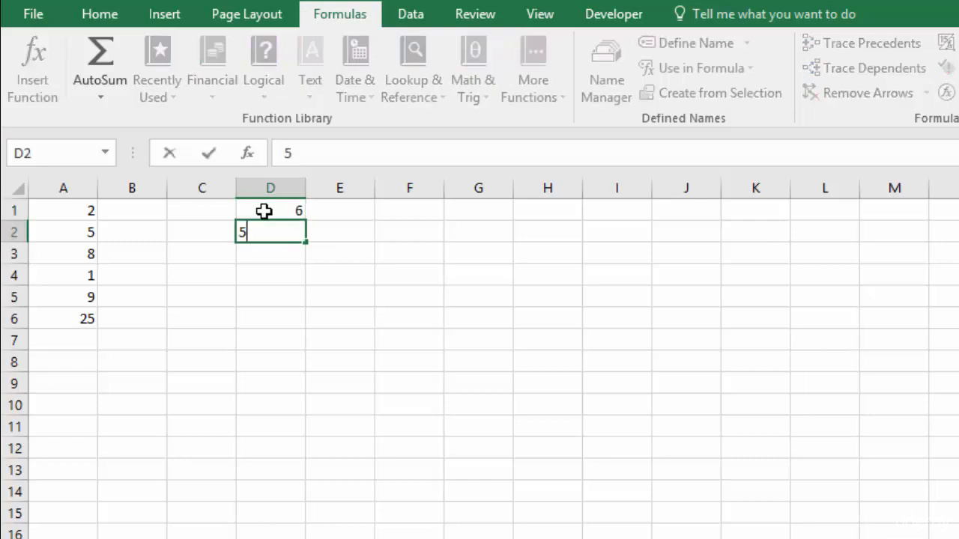
pyautogui.press('Return')
# Begin a formula in cell D3 and open the Insert Function dialog from the list of recently used functions.
pyautogui.write('=')
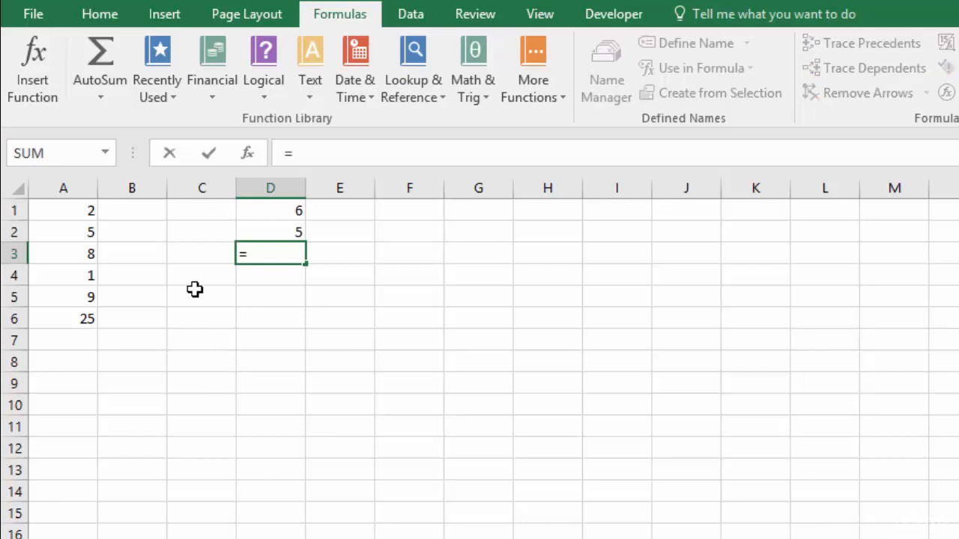
pyautogui.click(104, 155)
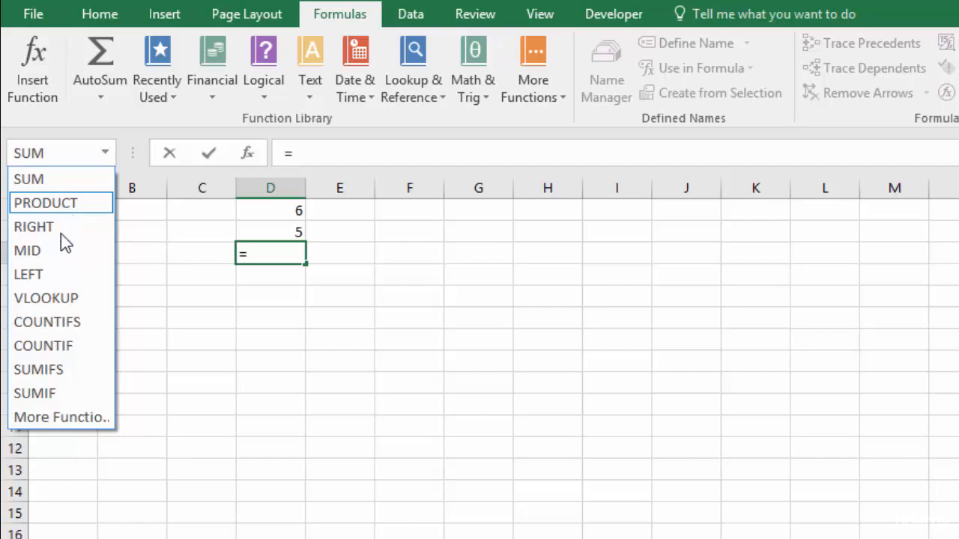
pyautogui.click(69, 433)
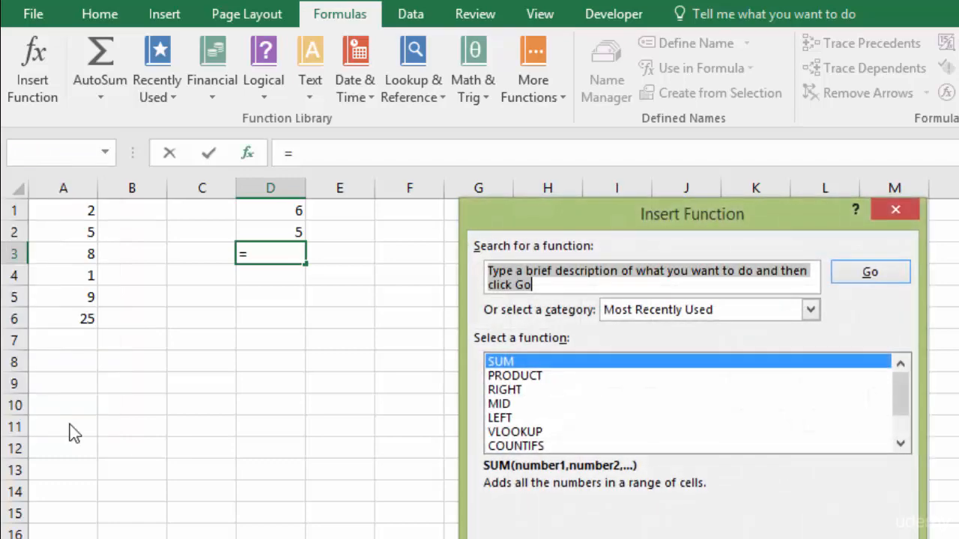
pyautogui.moveTo(631, 213); pyautogui.dragTo(565, 223)
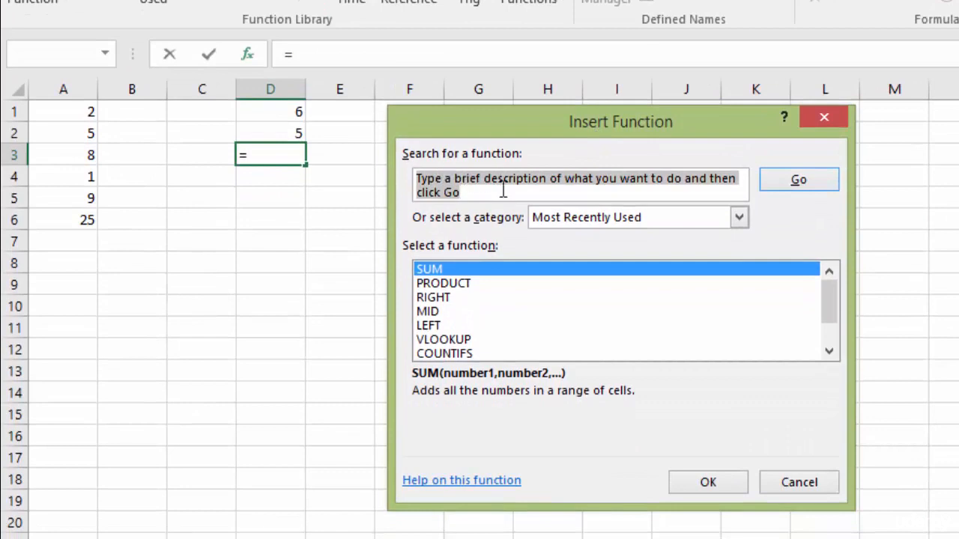
# Replace the placeholder search text with "multiply" and search for a matching function.
pyautogui.click(496, 189)
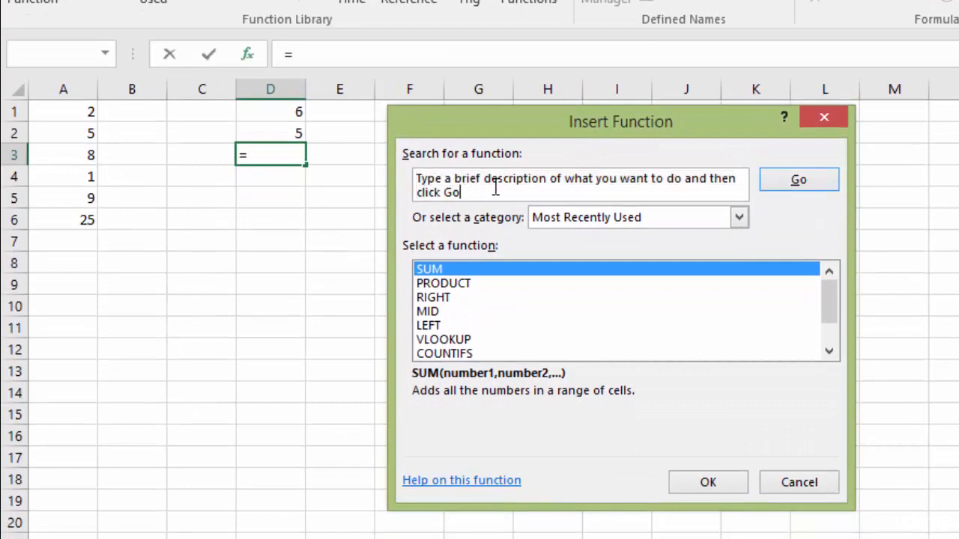
pyautogui.moveTo(475, 193); pyautogui.dragTo(412, 180)
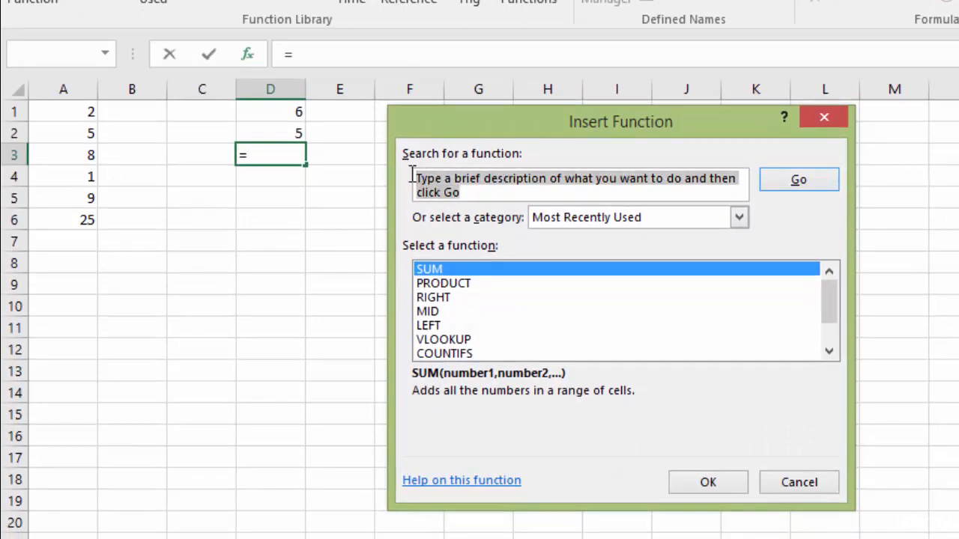
pyautogui.write('multiply')
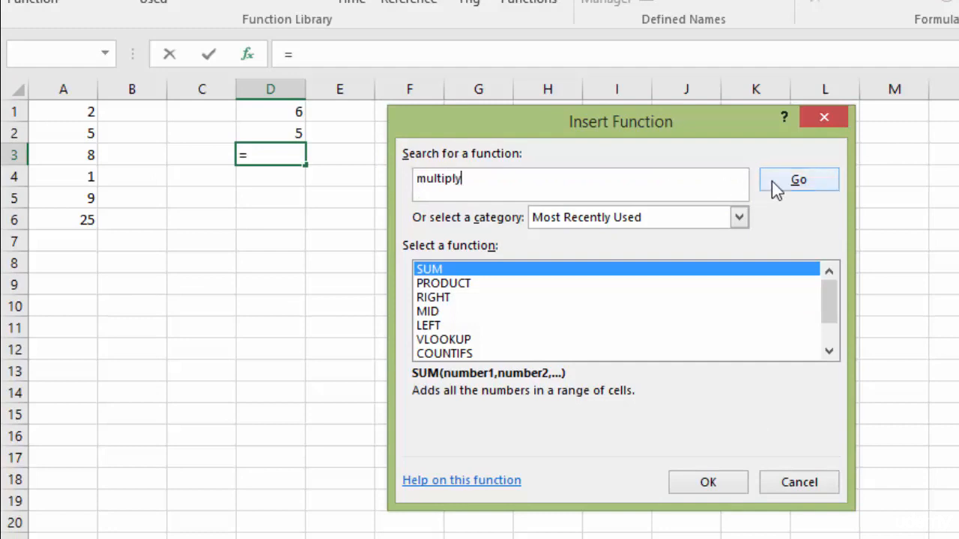
pyautogui.click(796, 184)
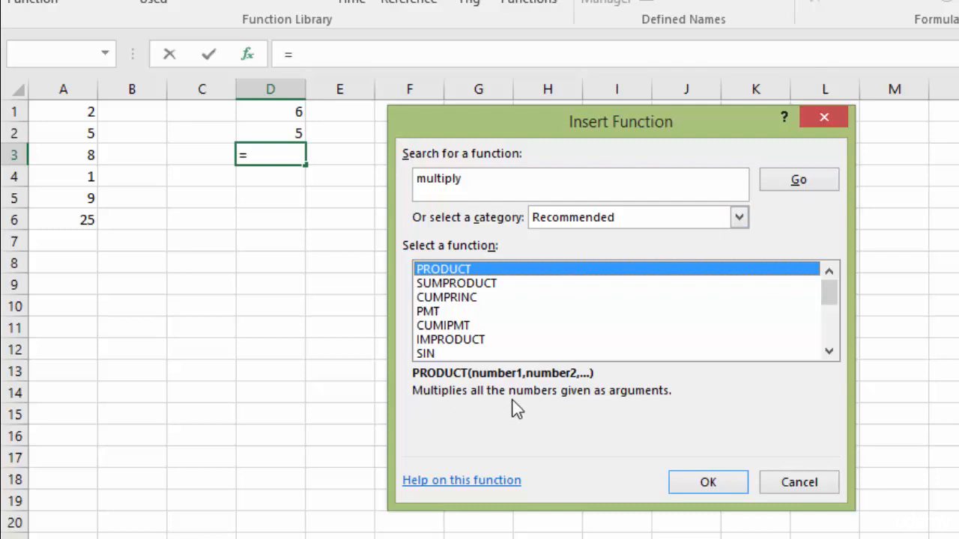
# Insert the PRODUCT function in cell D3 with D1:D2 as its Number1 argument.
pyautogui.click(709, 482)
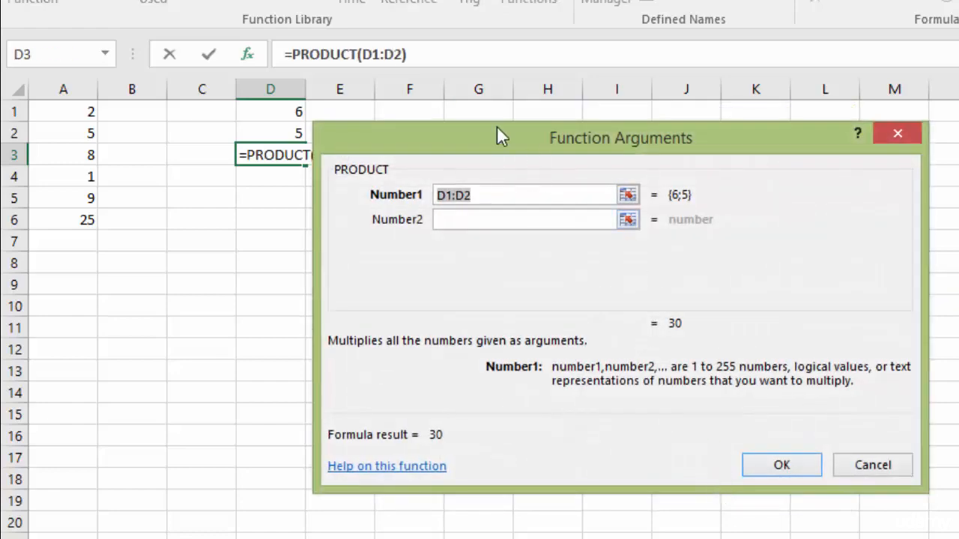
pyautogui.moveTo(445, 144); pyautogui.dragTo(523, 128)
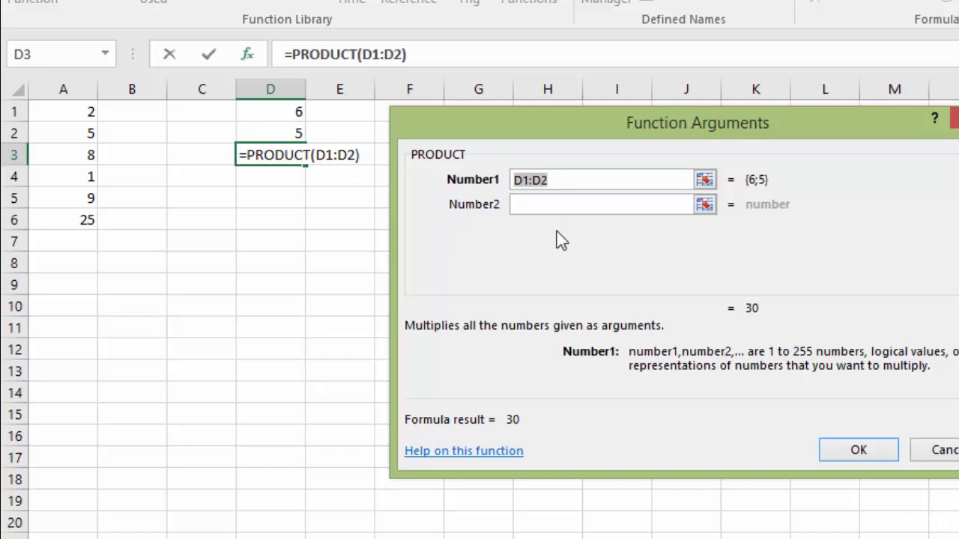
pyautogui.click(861, 451)
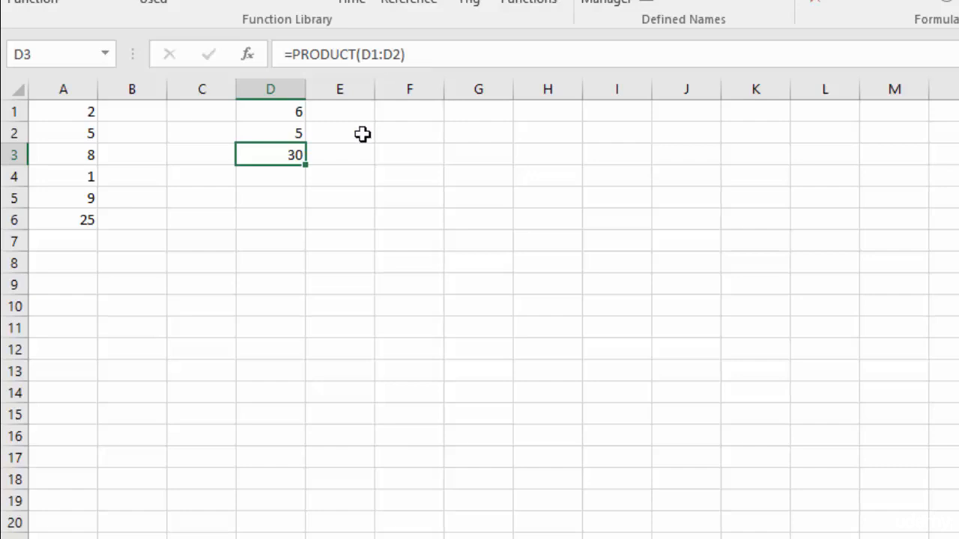
# Check the formulas behind the results in cells A6 and D3.
pyautogui.click(75, 220)
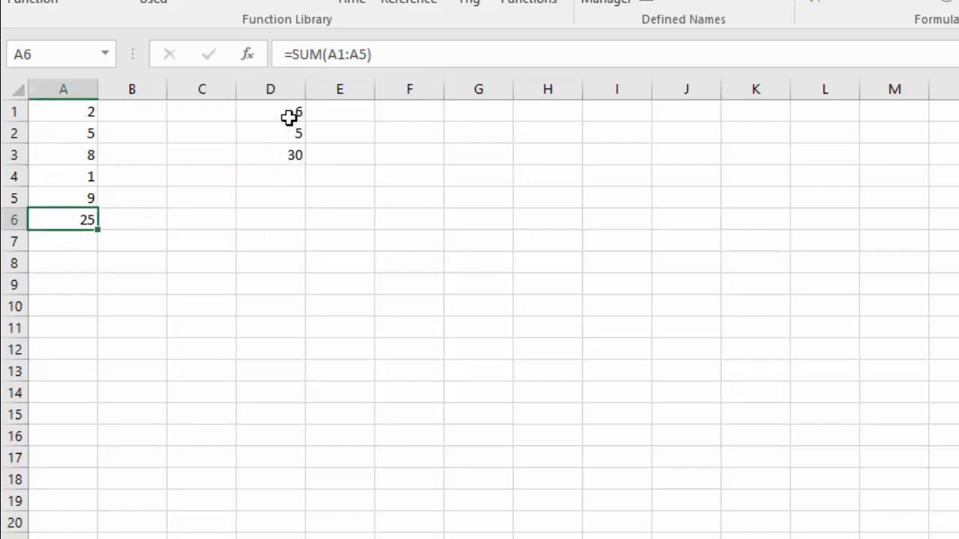
pyautogui.click(289, 155)
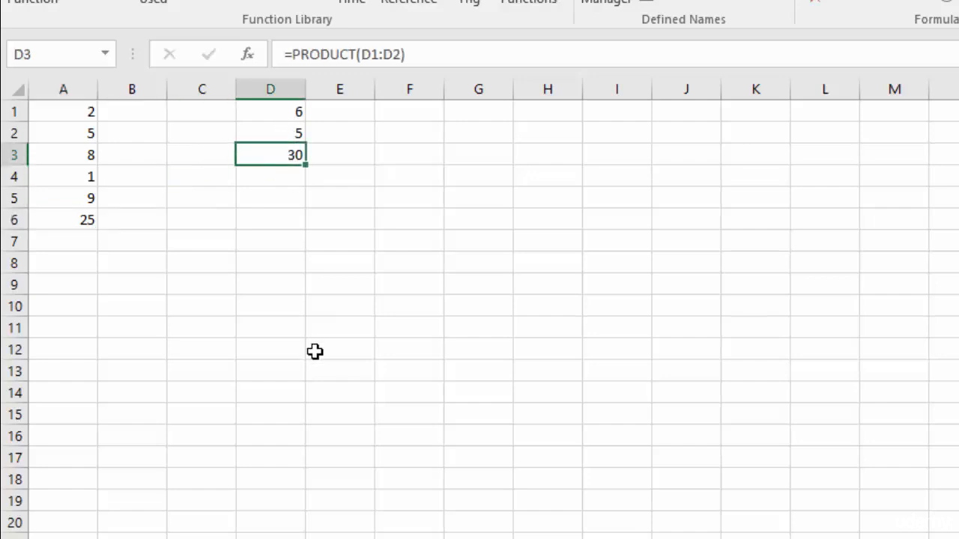